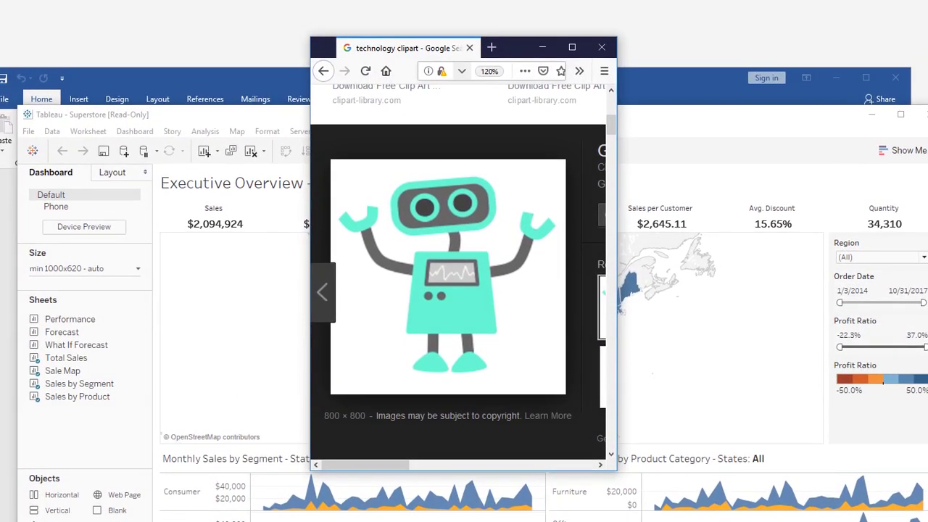
- Open the passingbi.com home page in the maximized browser window
{"action": "left_click", "coordinate": [571, 47]}
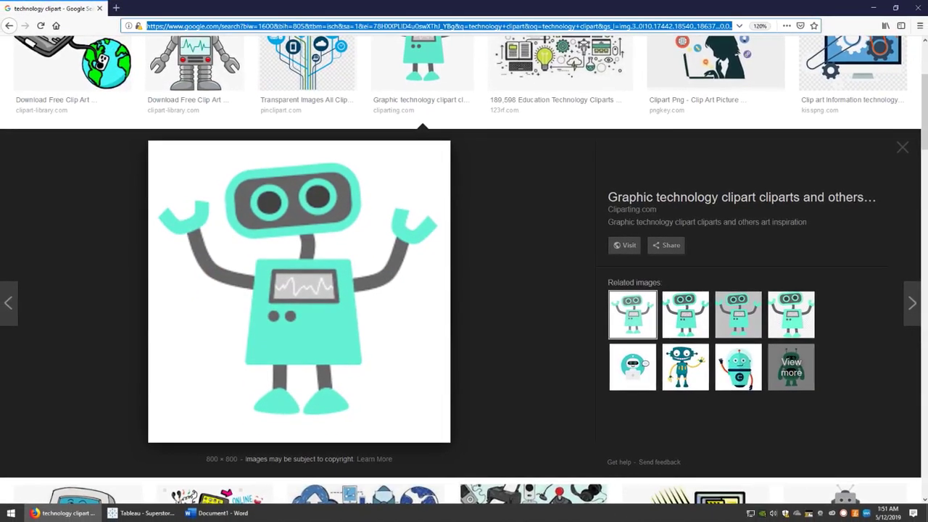
{"action": "type", "text": "passi"}
{"action": "key", "text": "Return"}
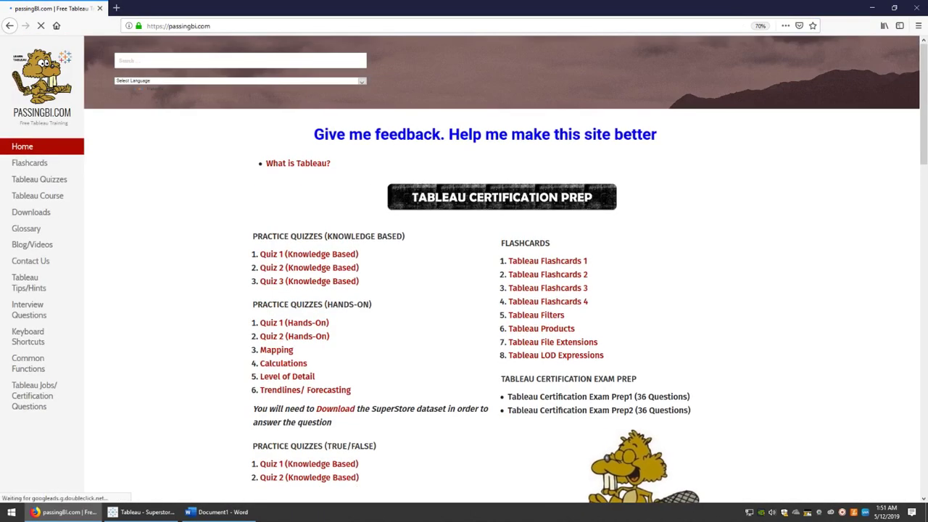
- Shrink the browser window and save the site's Learn Tableau beaver logo image to the desktop
{"action": "left_click_drag", "start_coordinate": [519, 8], "coordinate": [345, 45]}
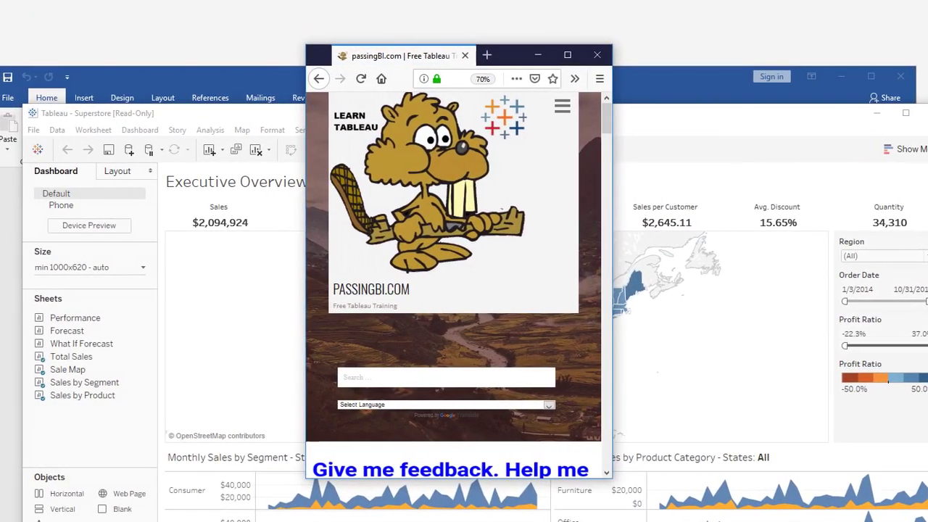
{"action": "right_click", "coordinate": [324, 133]}
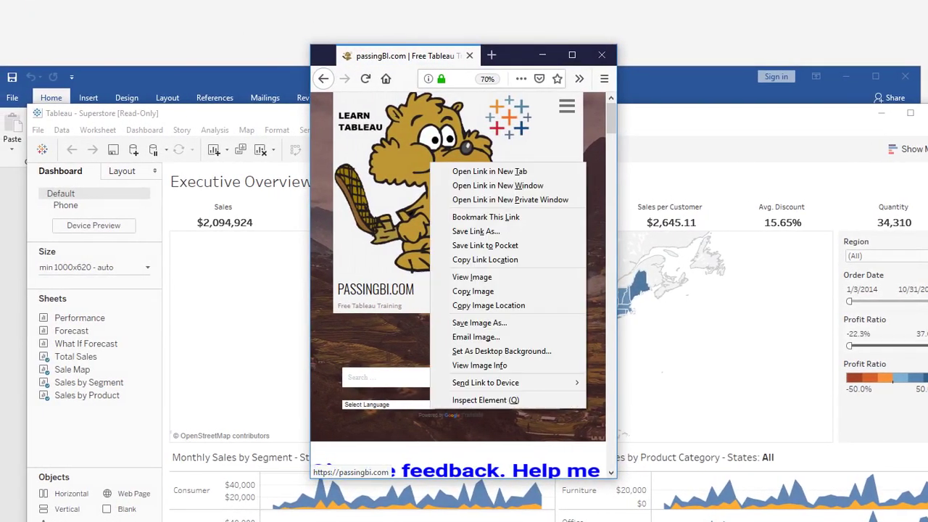
{"action": "left_click_drag", "start_coordinate": [430, 162], "coordinate": [927, 269]}
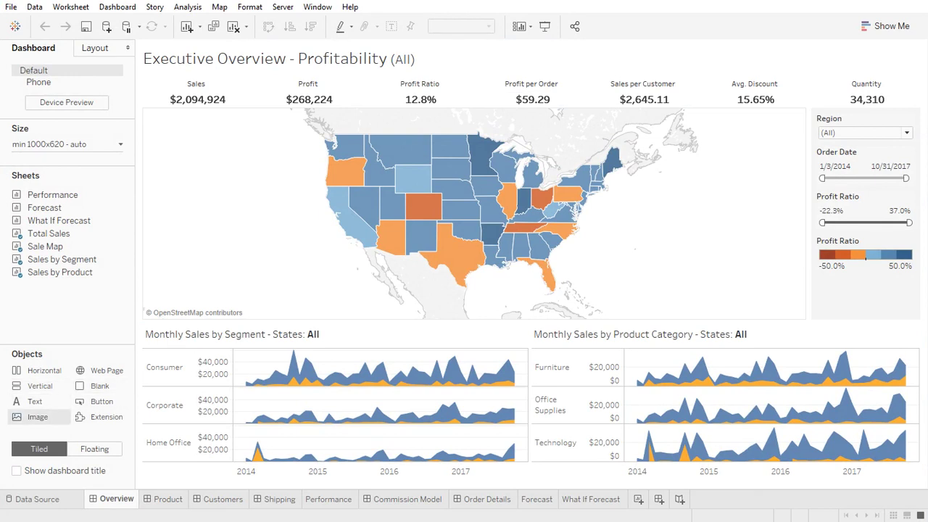
- Switch to Tableau and add an image object to the Overview dashboard using cropped-giphy-1 from the desktop
{"action": "left_click_drag", "start_coordinate": [37, 416], "coordinate": [721, 54]}
{"action": "left_click_drag", "start_coordinate": [823, 126], "coordinate": [823, 127]}
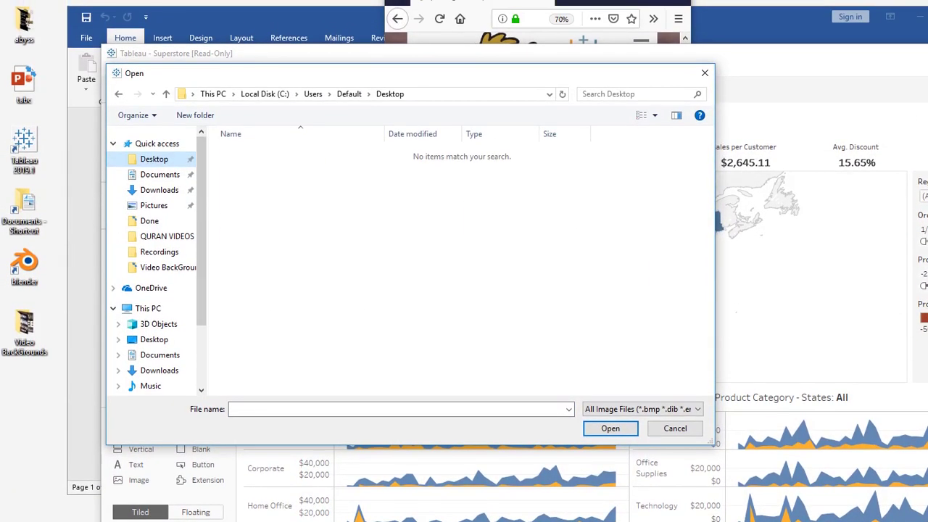
{"action": "left_click", "coordinate": [153, 339]}
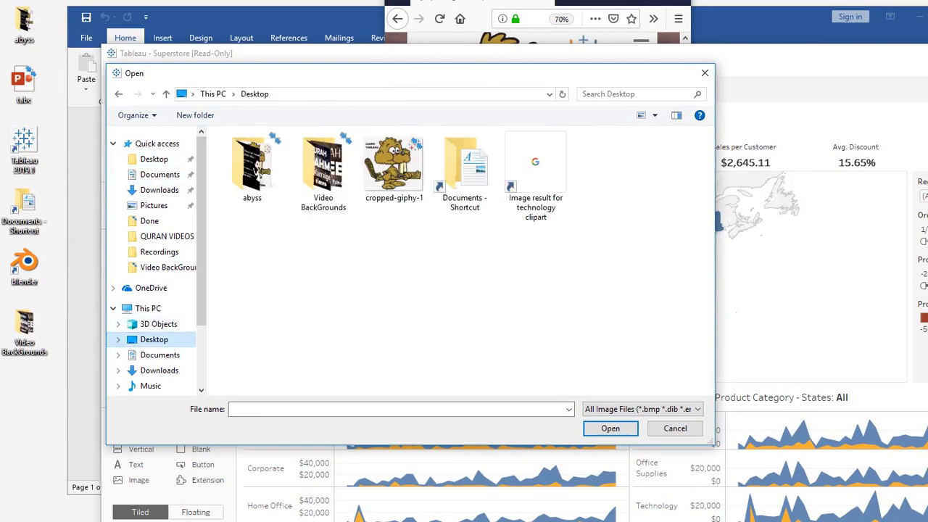
{"action": "double_click", "coordinate": [393, 167]}
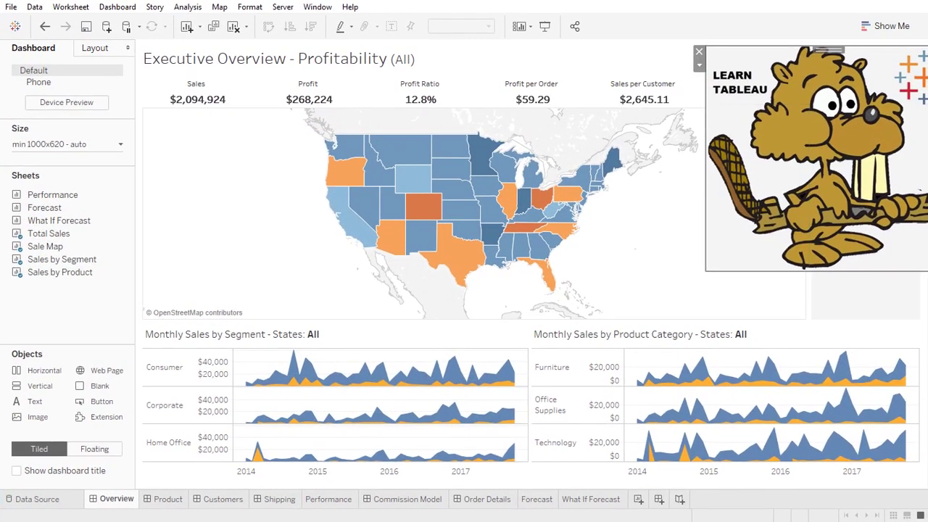
- Shrink the beaver image and place it in the dashboard's upper-right corner, over the Quantity figure
{"action": "left_click_drag", "start_coordinate": [828, 49], "coordinate": [745, 56]}
{"action": "left_click_drag", "start_coordinate": [624, 277], "coordinate": [759, 162]}
{"action": "left_click_drag", "start_coordinate": [815, 48], "coordinate": [845, 50]}
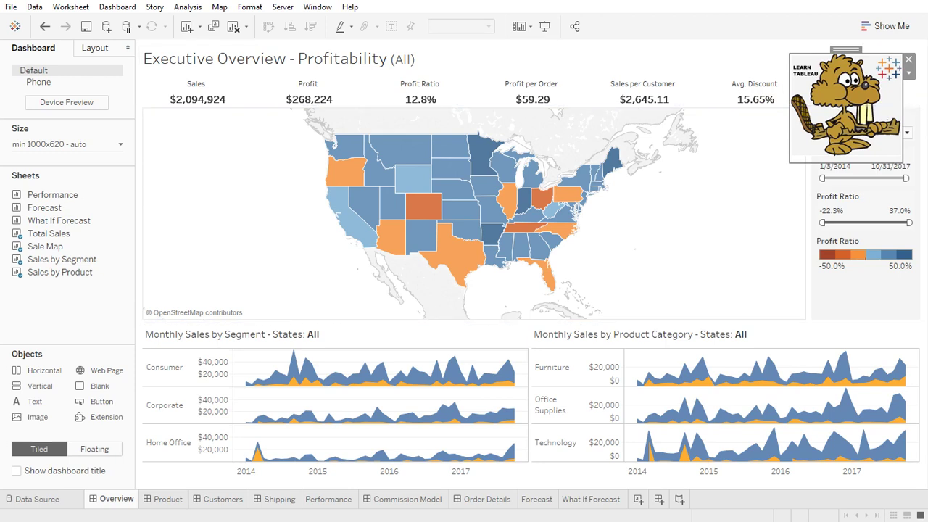
{"action": "left_click", "coordinate": [919, 102]}
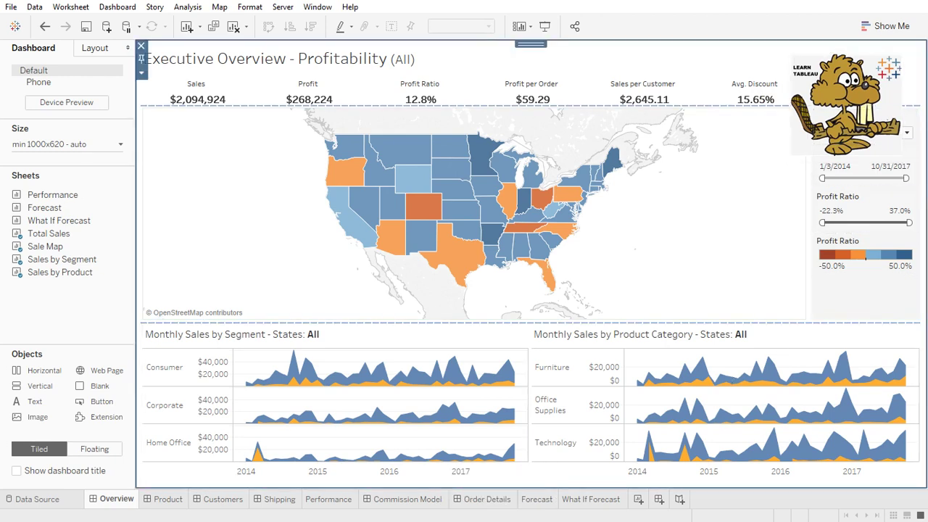
- Switch to Word, paste the beaver logo into the blank document and select it for picture formatting
{"action": "key", "text": "alt+Tab"}
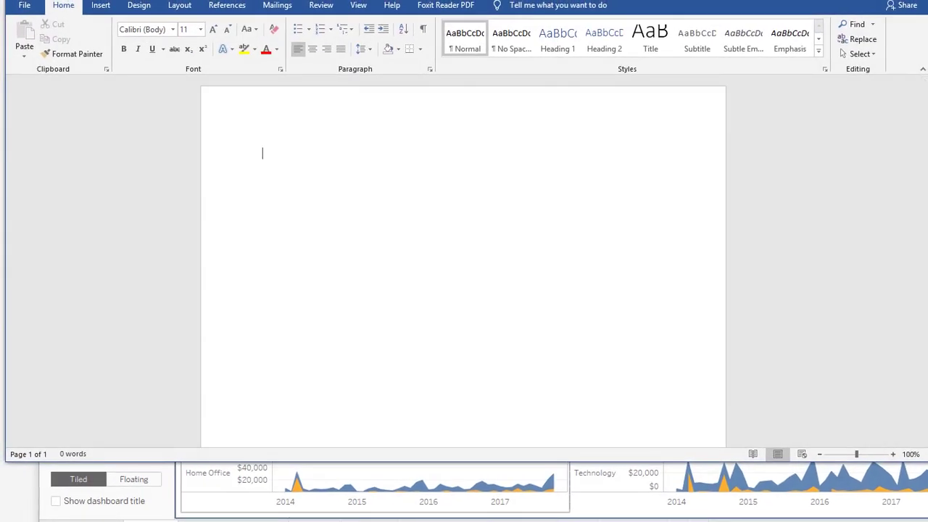
{"action": "key", "text": "ctrl+v"}
{"action": "double_click", "coordinate": [417, 288]}
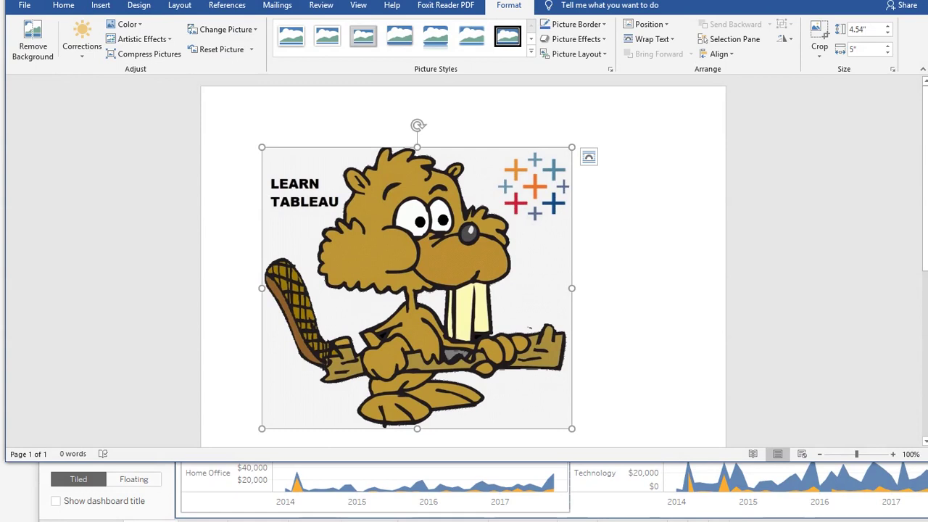
- Remove the logo's background in Word, extending the selection area to the full picture so the whole beaver is kept
{"action": "left_click", "coordinate": [33, 40]}
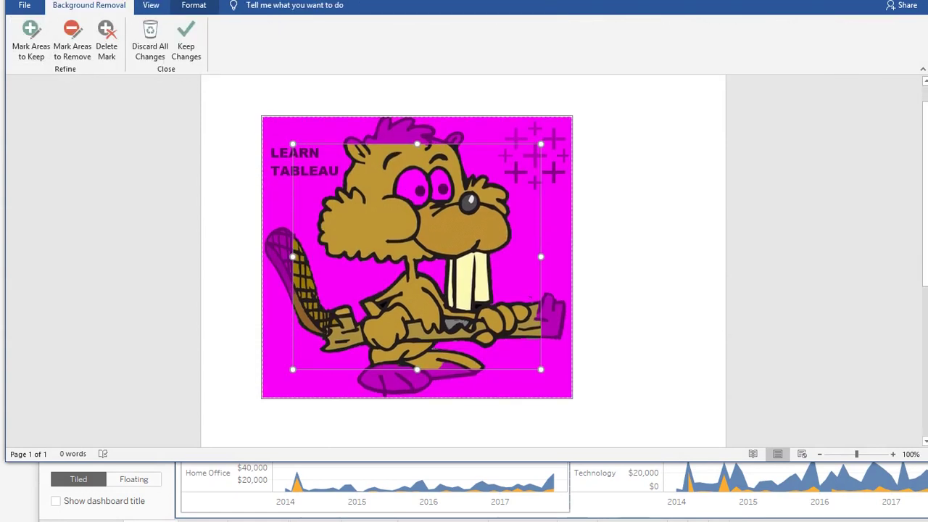
{"action": "left_click_drag", "start_coordinate": [293, 143], "coordinate": [263, 116]}
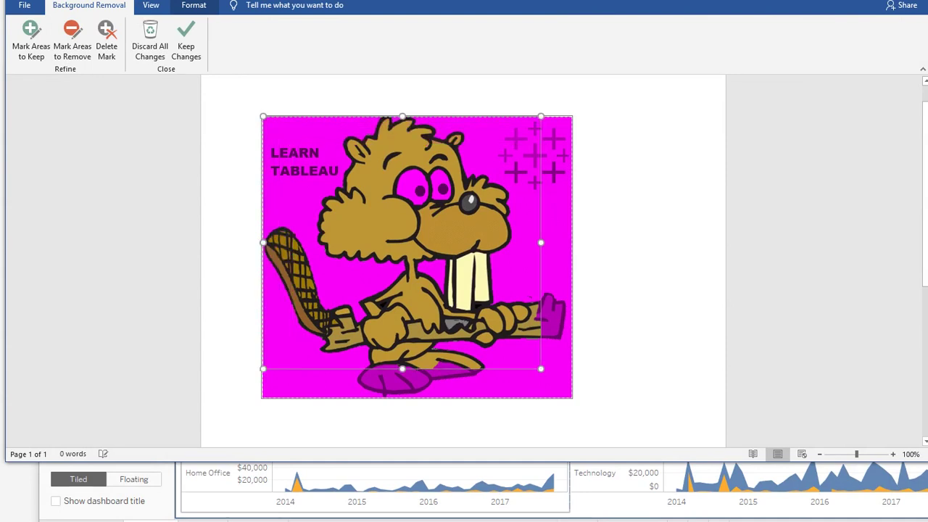
{"action": "left_click_drag", "start_coordinate": [541, 368], "coordinate": [572, 397]}
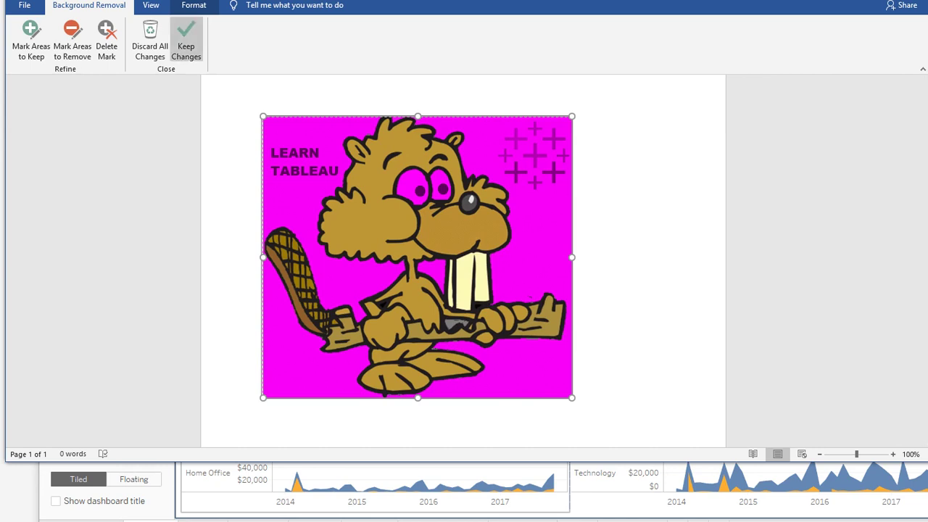
{"action": "left_click", "coordinate": [186, 42]}
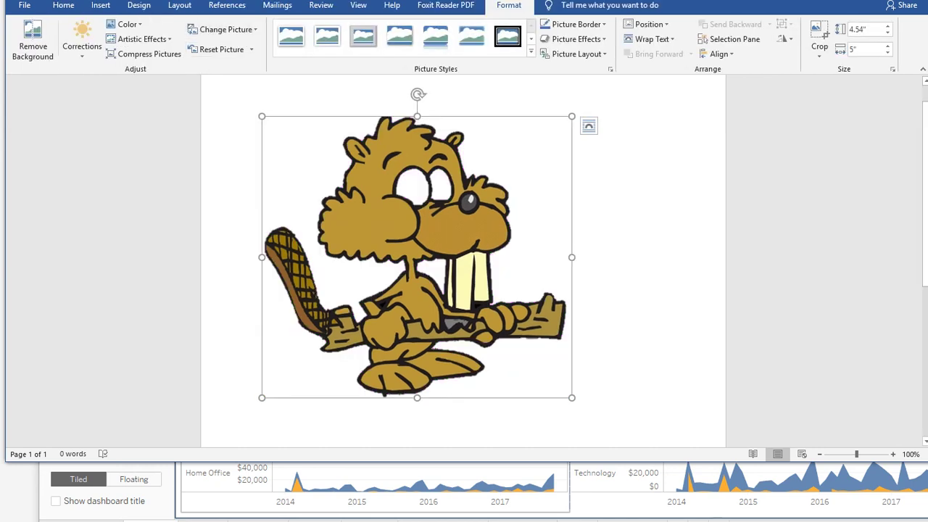
- Reopen the background removal, include the whole picture again, mark the beaver's eyes as areas to keep and apply the changes
{"action": "left_click", "coordinate": [32, 39]}
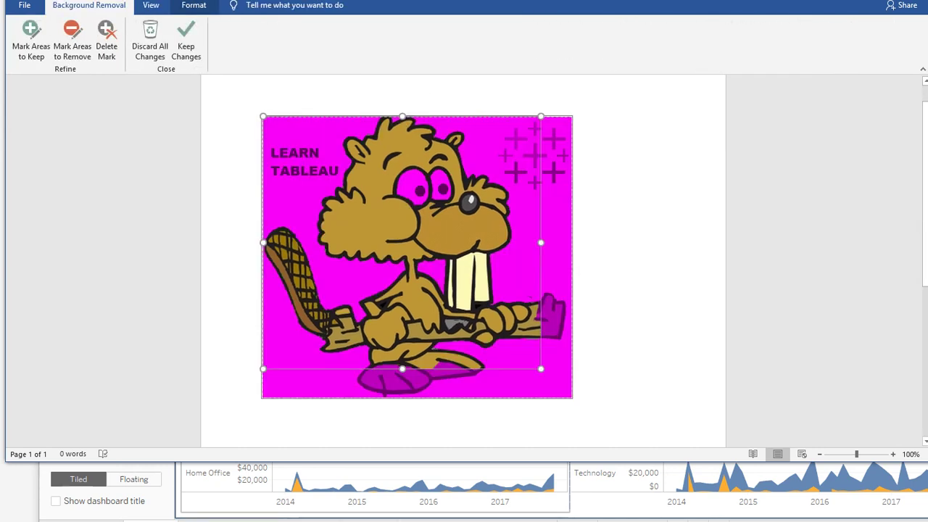
{"action": "left_click_drag", "start_coordinate": [541, 368], "coordinate": [572, 397]}
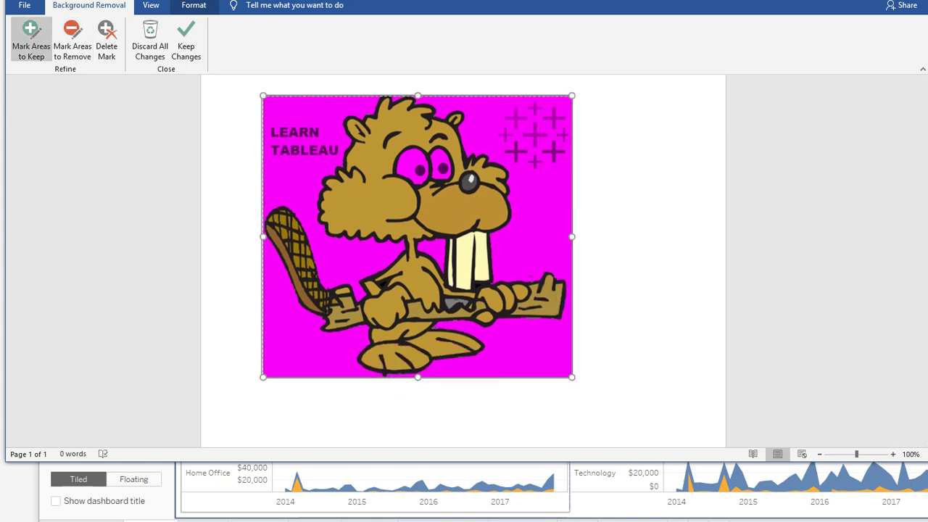
{"action": "left_click", "coordinate": [31, 40]}
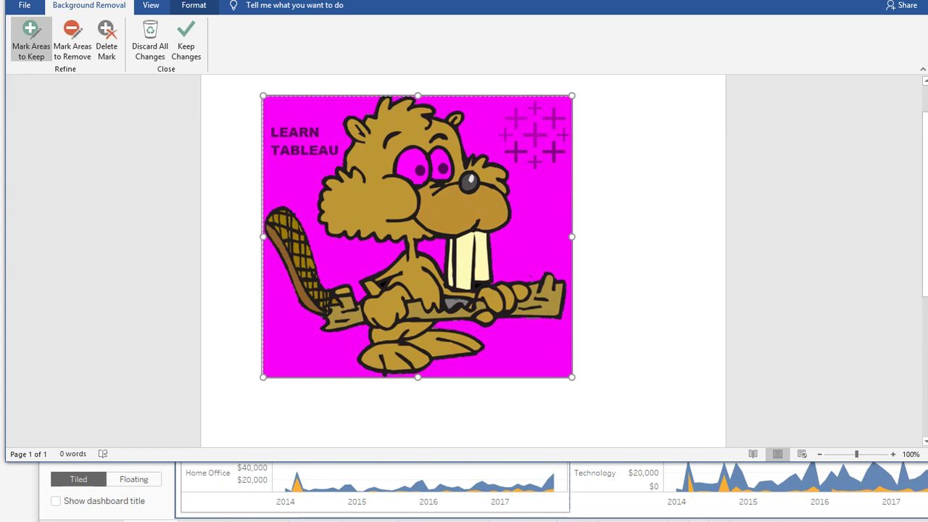
{"action": "left_click", "coordinate": [444, 170]}
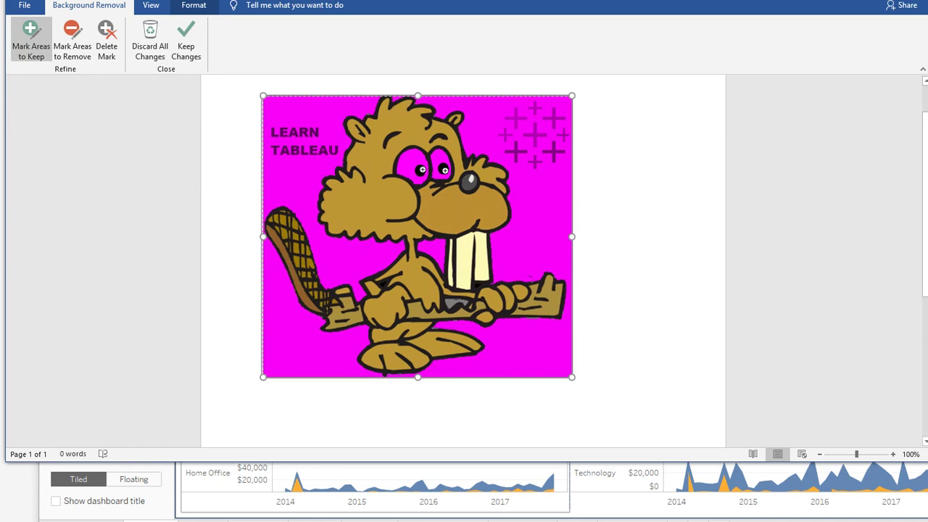
{"action": "left_click", "coordinate": [407, 162]}
{"action": "left_click", "coordinate": [414, 158]}
{"action": "mouse_move", "coordinate": [417, 151]}
{"action": "left_mouse_down"}
{"action": "mouse_move", "coordinate": [410, 178]}
{"action": "mouse_move", "coordinate": [443, 171]}
{"action": "left_mouse_up"}
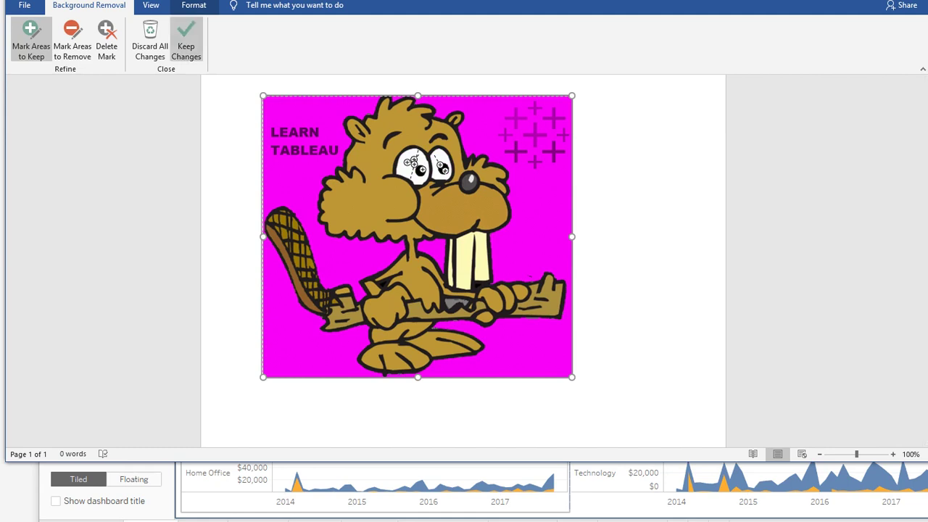
{"action": "left_click", "coordinate": [186, 44]}
- Save the background-free picture to the desktop as a Portable Network Graphics file named new image
{"action": "right_click", "coordinate": [441, 177]}
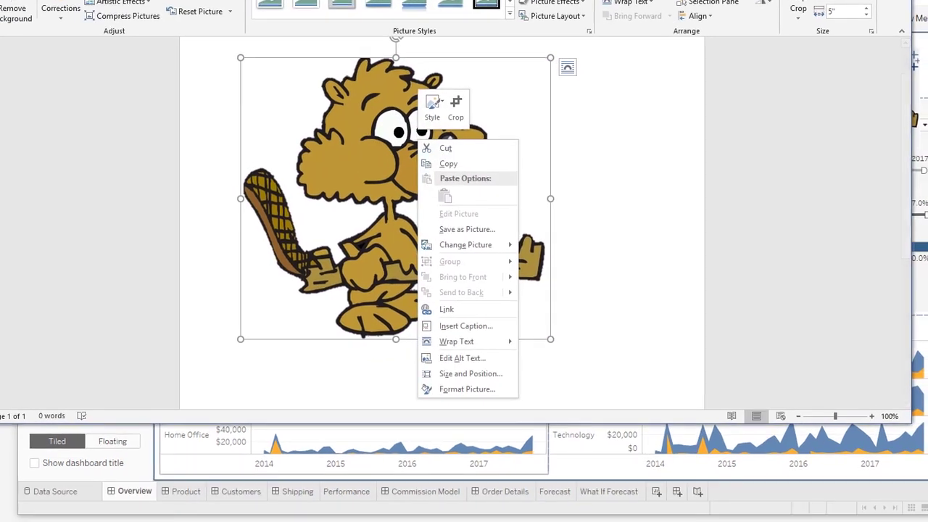
{"action": "left_click", "coordinate": [463, 221]}
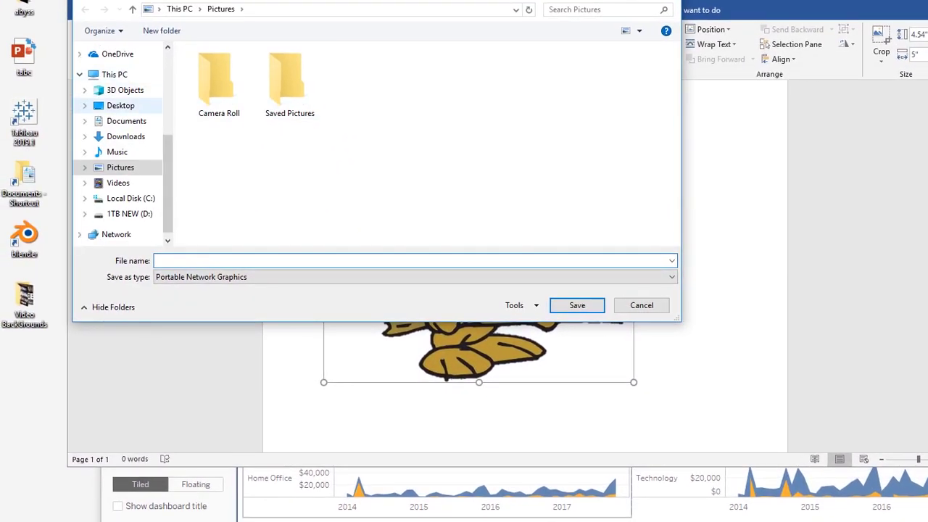
{"action": "scroll", "coordinate": [123, 198], "scroll_direction": "down", "scroll_amount": 1}
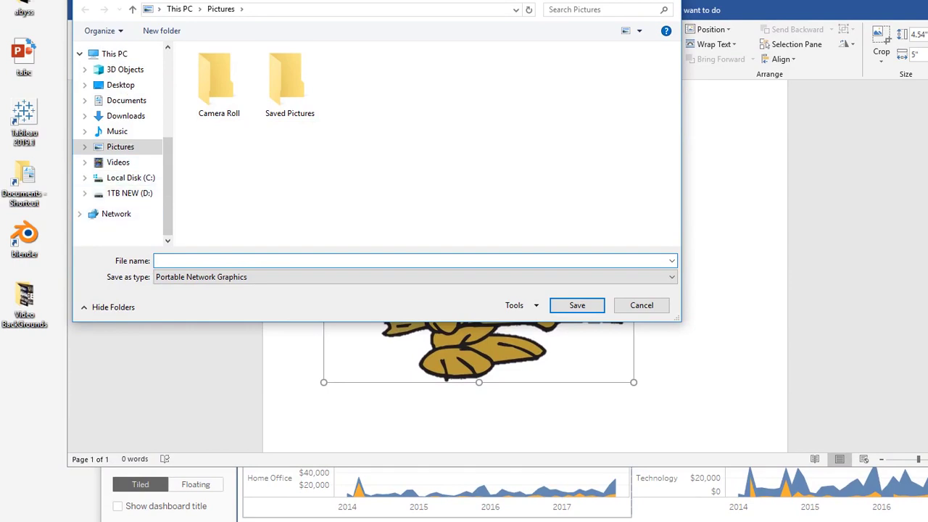
{"action": "left_click", "coordinate": [120, 85]}
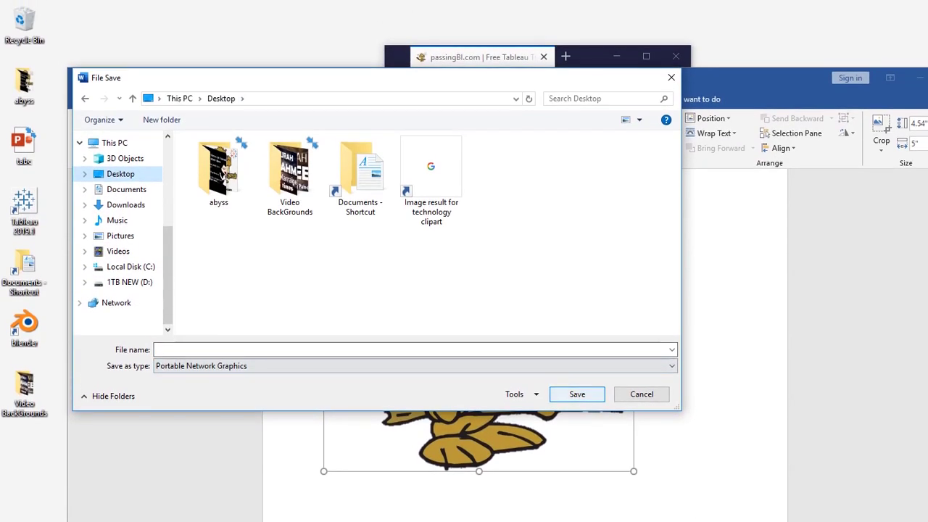
{"action": "type", "text": "new iamge"}
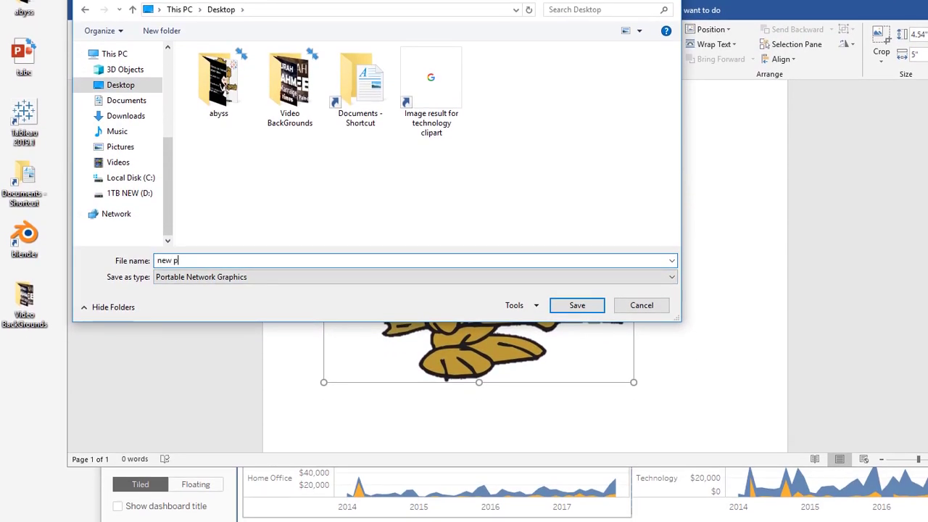
{"action": "key", "text": "ctrl+a"}
{"action": "type", "text": "new image"}
{"action": "key", "text": "Return"}
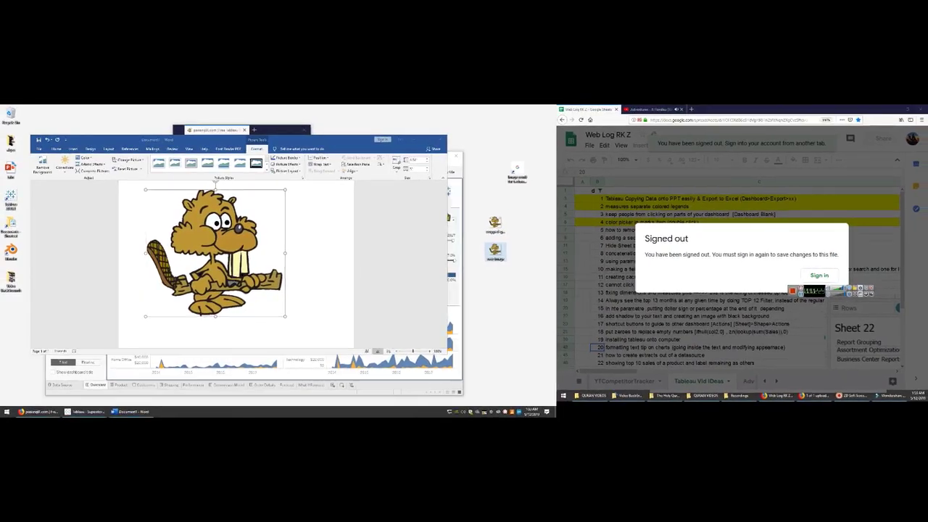
- Switch back to Tableau and replace the dashboard's logo image with the desktop file new image
{"action": "key", "text": "alt+Tab"}
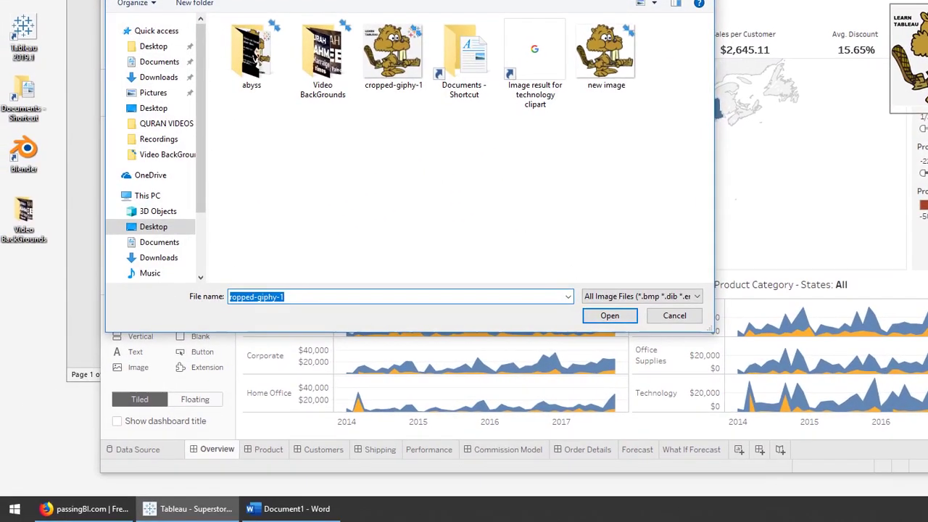
{"action": "left_click", "coordinate": [605, 92]}
{"action": "key", "text": "Return"}
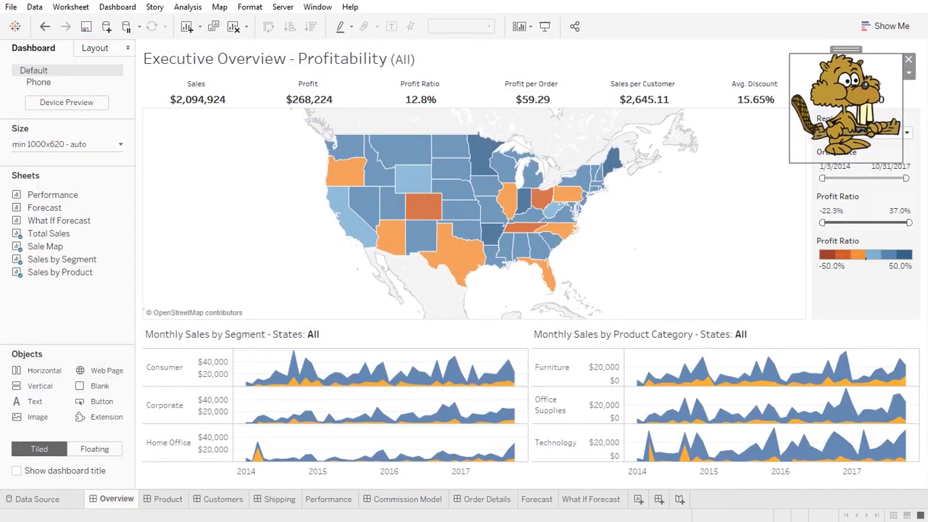
- Resize the transparent beaver image to fit above the Region filter and move it into the dashboard's upper-right corner
{"action": "left_click_drag", "start_coordinate": [902, 162], "coordinate": [912, 194]}
{"action": "mouse_move", "coordinate": [850, 50]}
{"action": "left_mouse_down"}
{"action": "mouse_move", "coordinate": [669, 127]}
{"action": "mouse_move", "coordinate": [800, 54]}
{"action": "mouse_move", "coordinate": [839, 45]}
{"action": "left_mouse_up"}
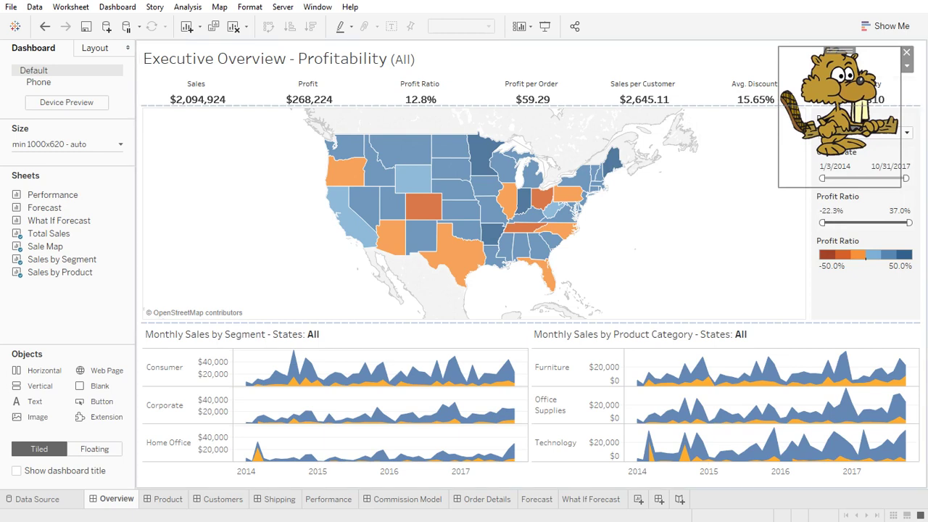
{"action": "double_click", "coordinate": [839, 50]}
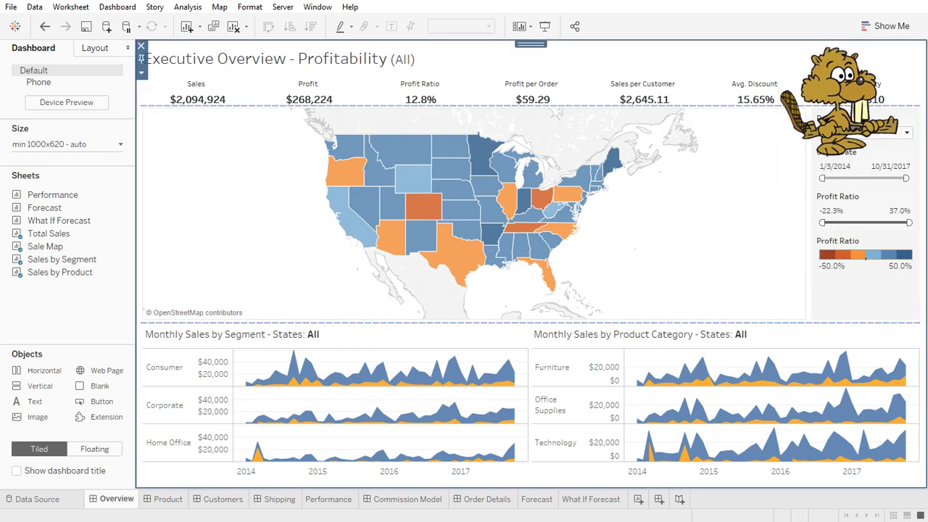
{"action": "left_click", "coordinate": [839, 116]}
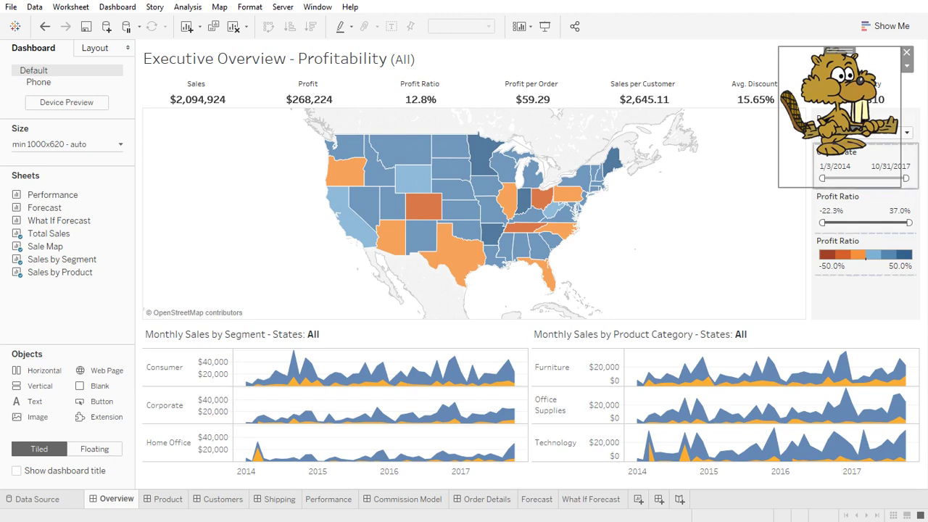
{"action": "left_click_drag", "start_coordinate": [900, 186], "coordinate": [853, 116]}
{"action": "left_click_drag", "start_coordinate": [816, 49], "coordinate": [865, 43]}
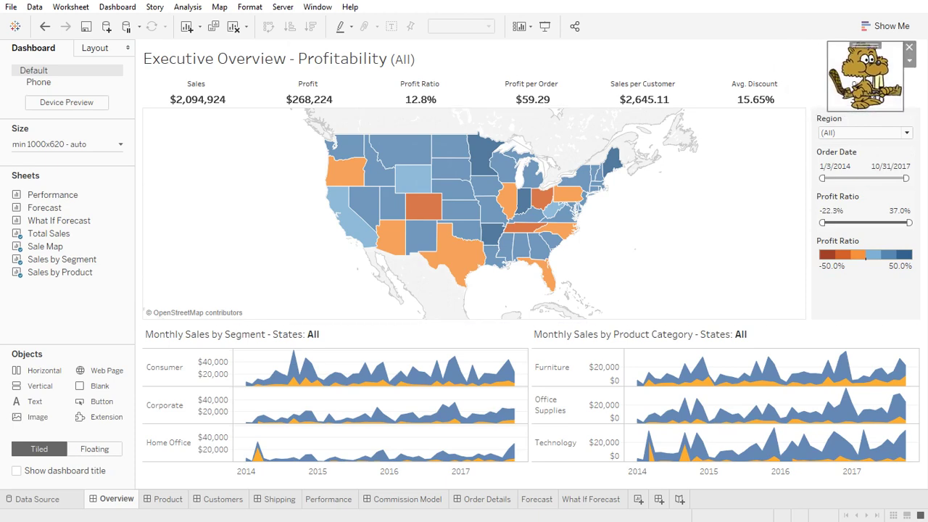
- View the passingbi.com home page in the maximized browser and return to the Tableau dashboard
{"action": "key", "text": "alt+Tab"}
{"action": "left_click", "coordinate": [528, 58]}
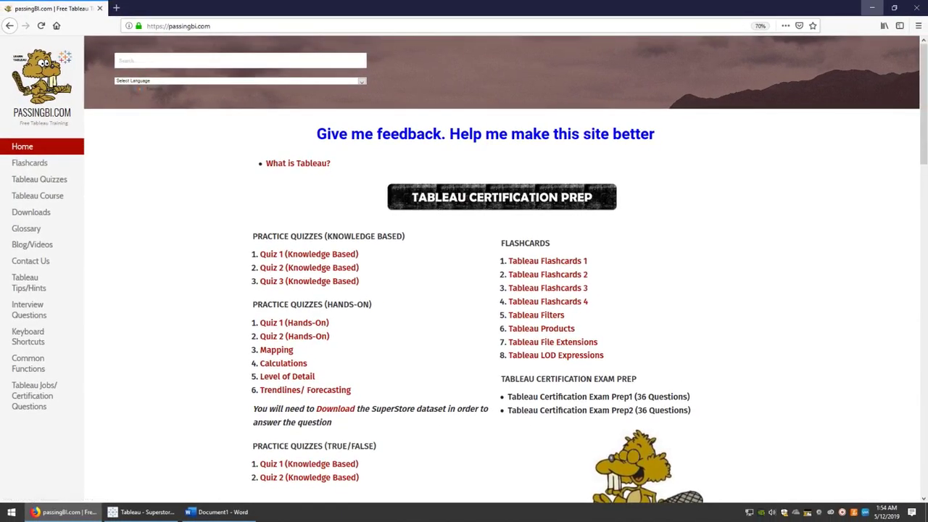
{"action": "left_click", "coordinate": [871, 7]}
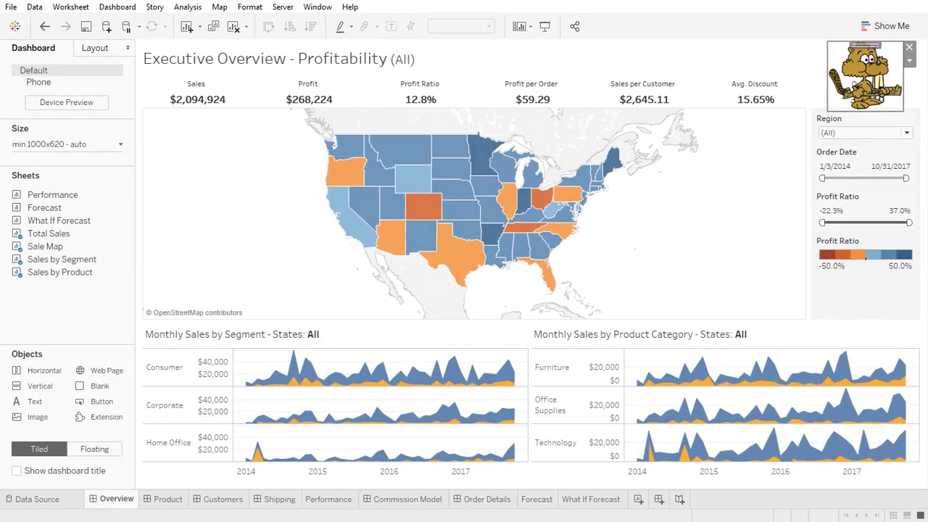